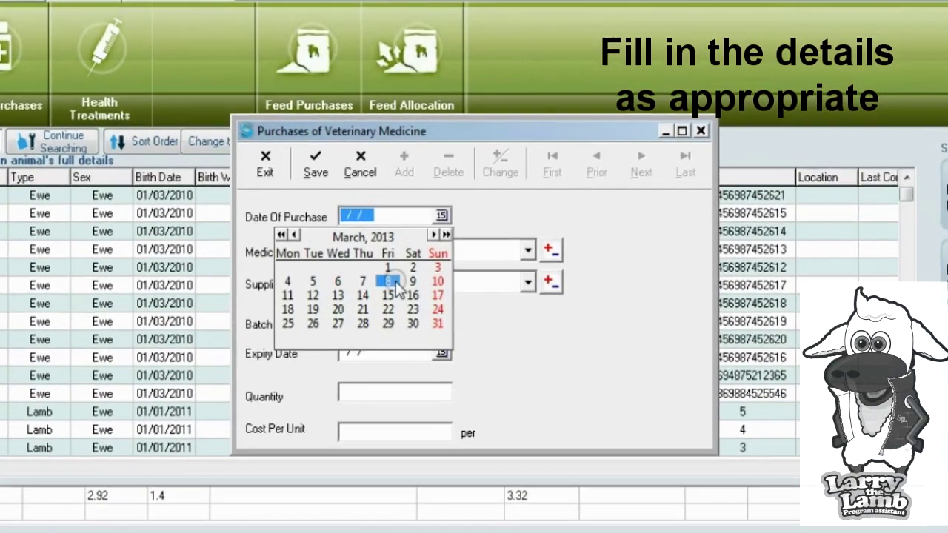
Set the veterinary medicine purchase's date to 08/03/2013, with PENICILLIN as the medicine and Vet Supplies Ltd as the supplier
left_click(391, 282)
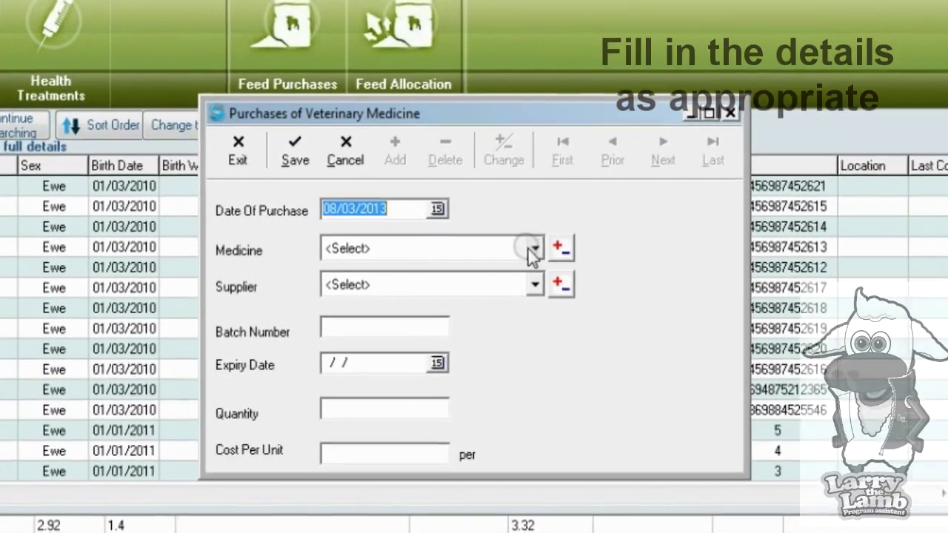
left_click(527, 251)
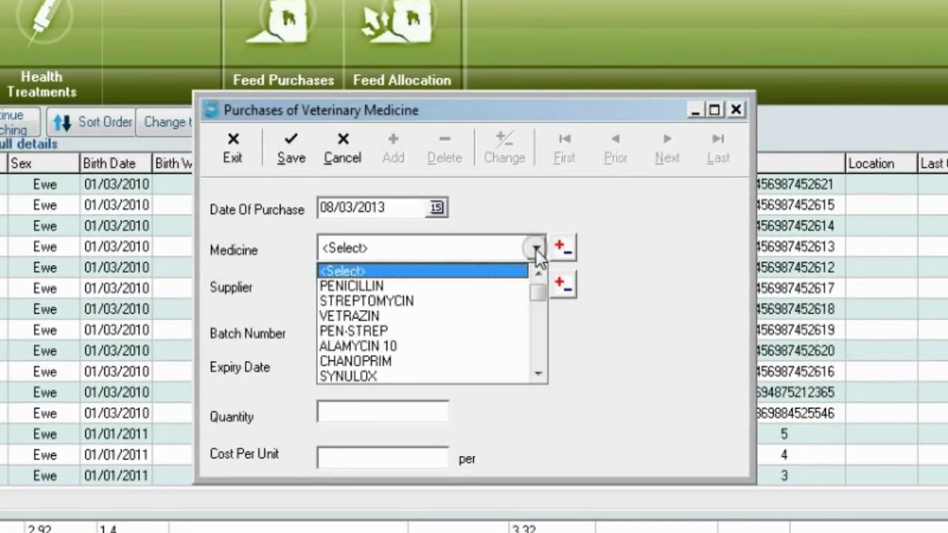
left_click(498, 287)
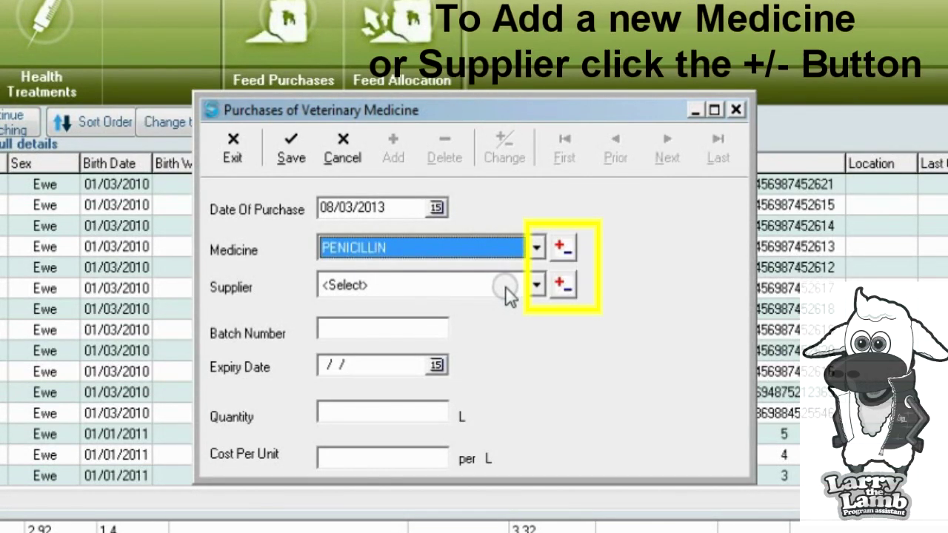
left_click(501, 289)
left_click(516, 325)
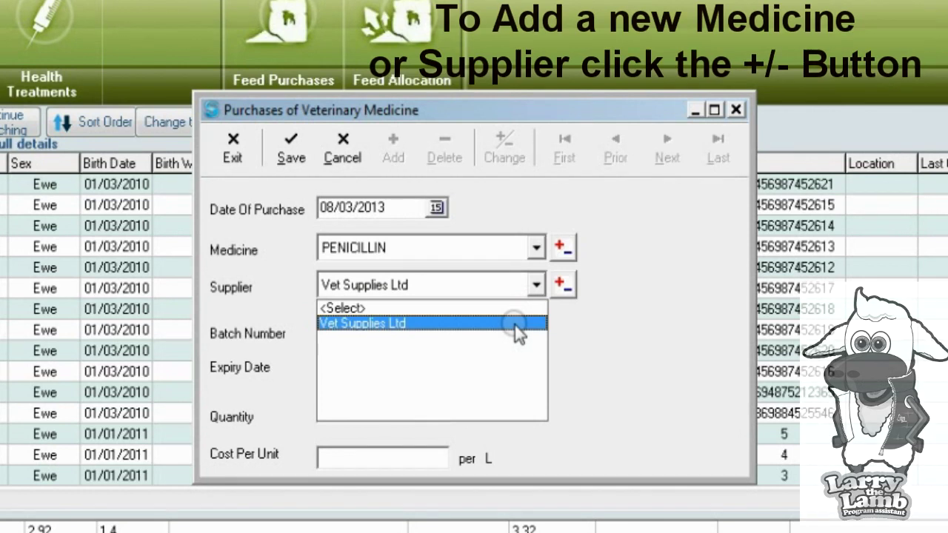
Enter batch number 15489/13 and set the expiry date to 01/03/2014 for the penicillin purchase
left_click(416, 328)
type("15489/1")
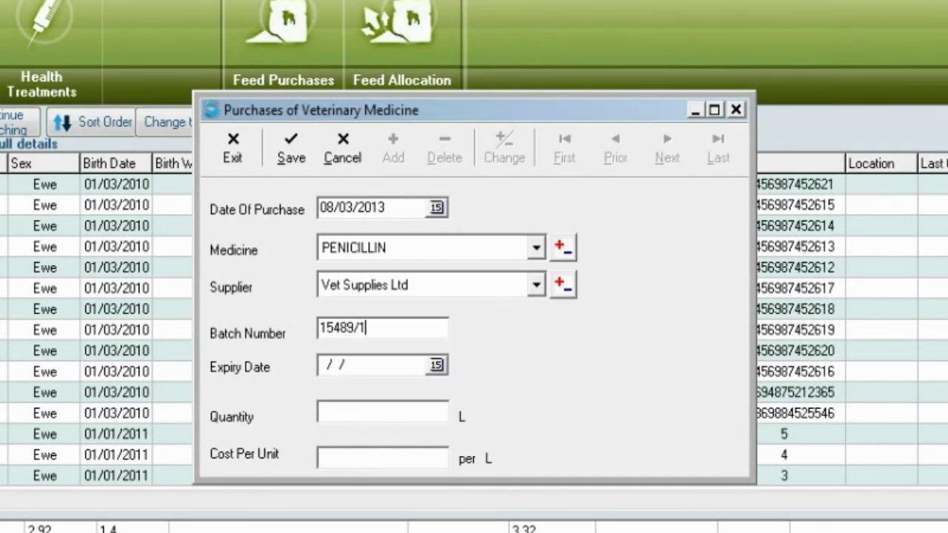
left_click(436, 365)
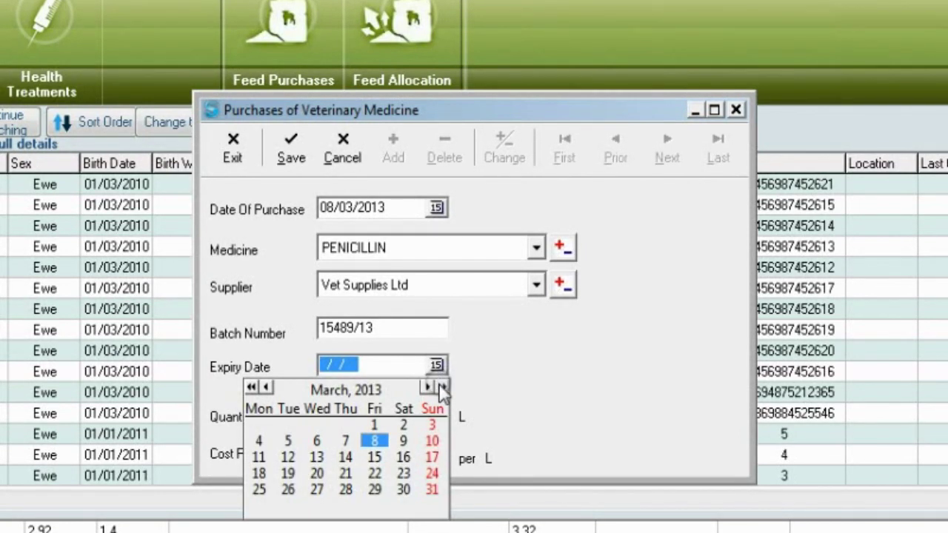
left_click(441, 386)
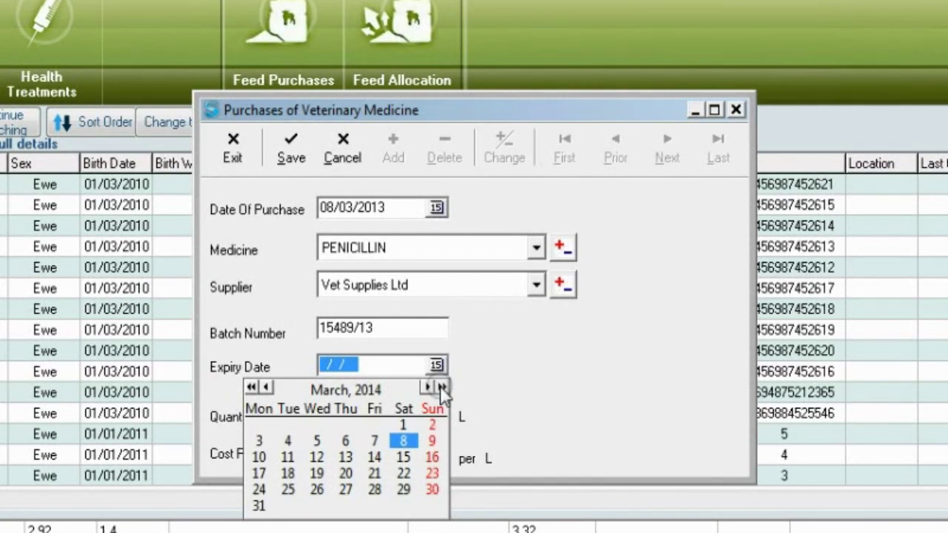
left_click(407, 425)
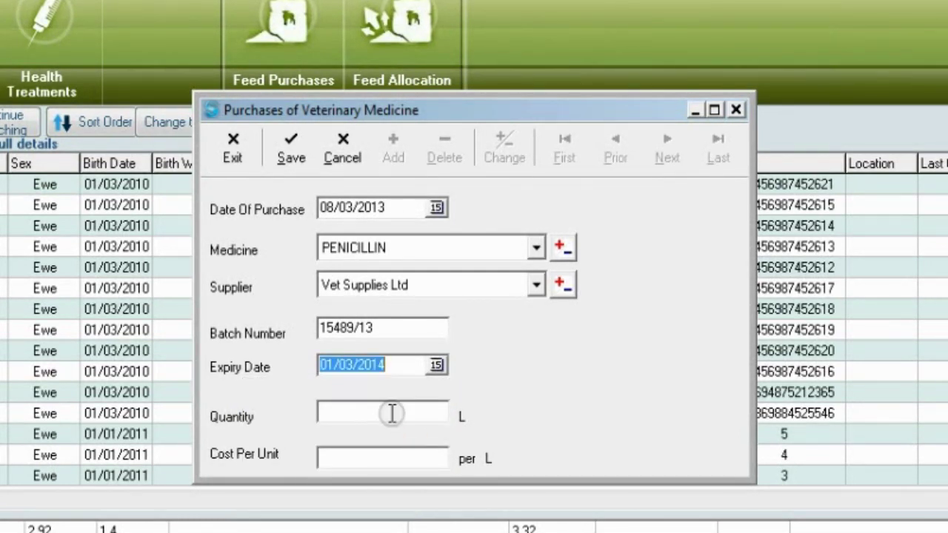
Enter a quantity of 0.5 L and a cost of 12.50 per L, and save and close the purchase record
left_click(392, 413)
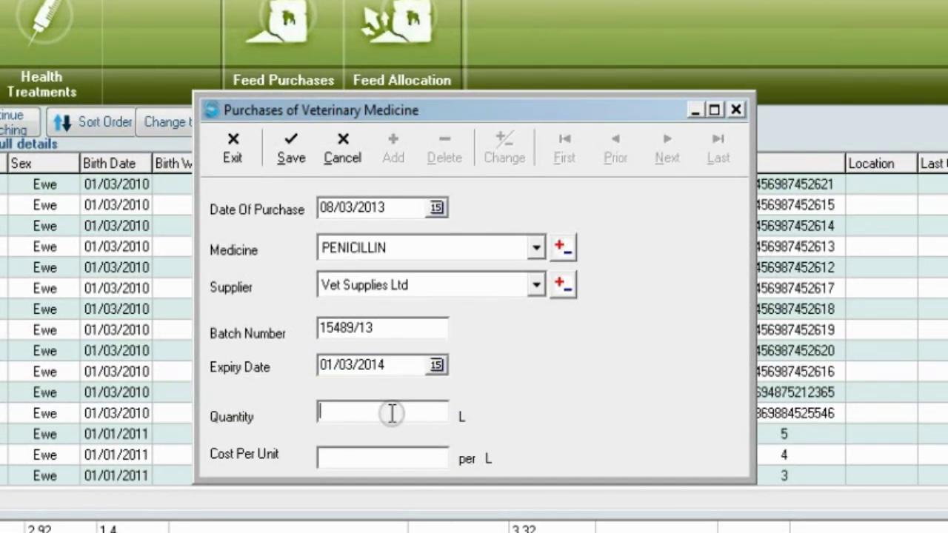
type("0")
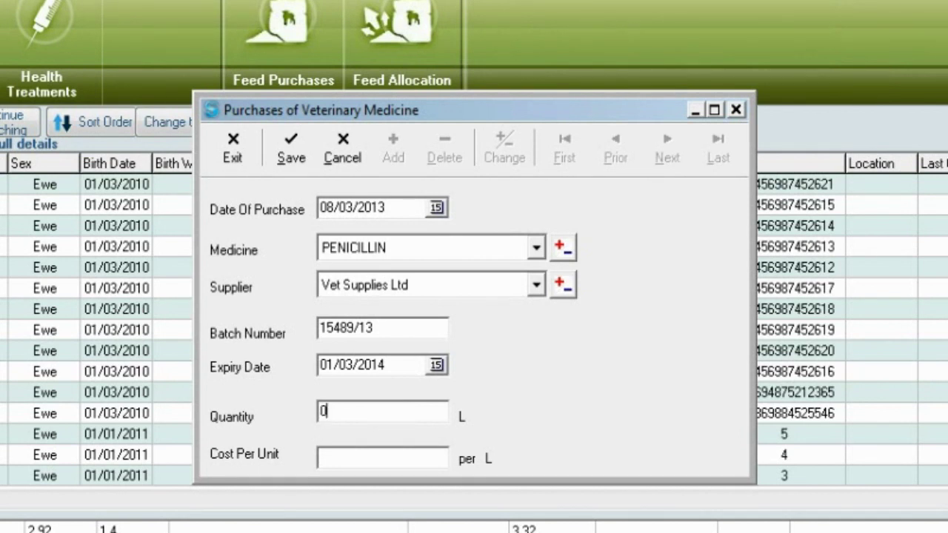
type(".5")
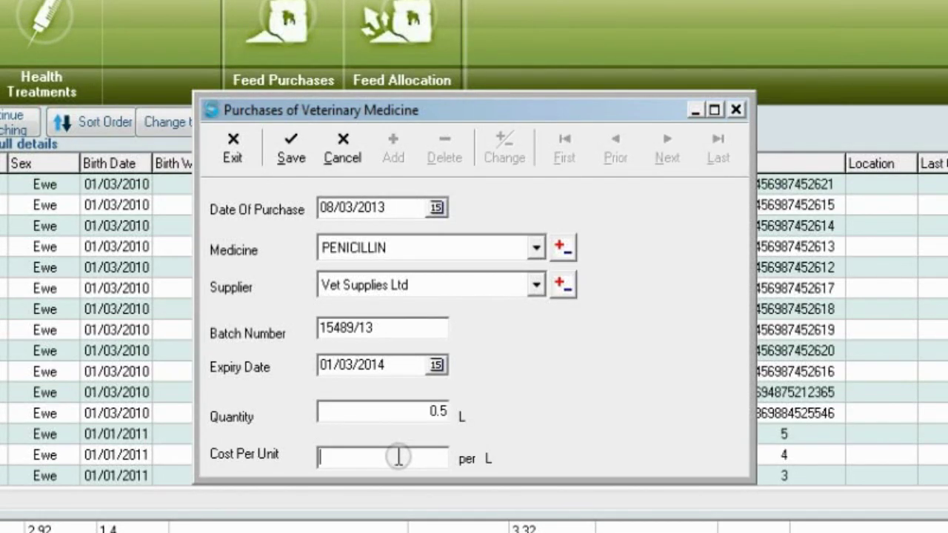
left_click(397, 457)
type("12.50")
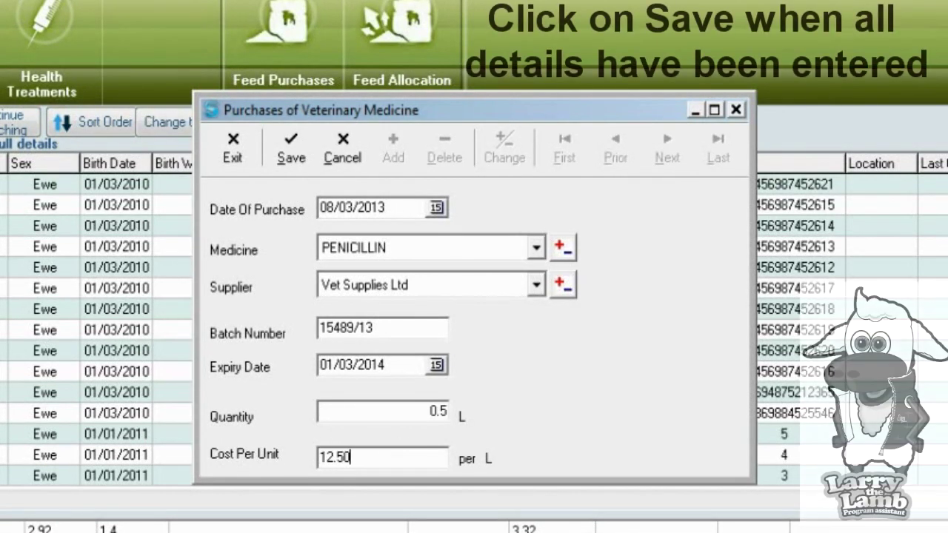
left_click(284, 153)
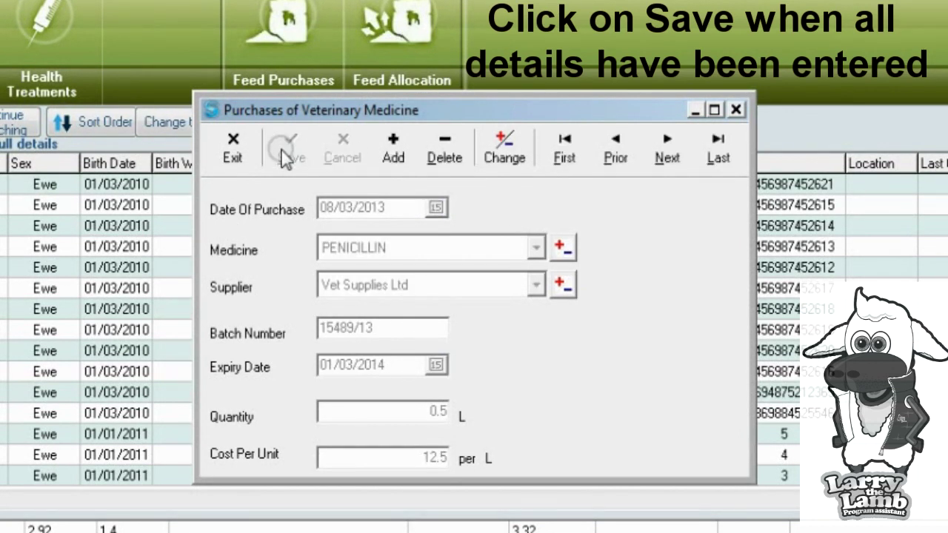
left_click(235, 148)
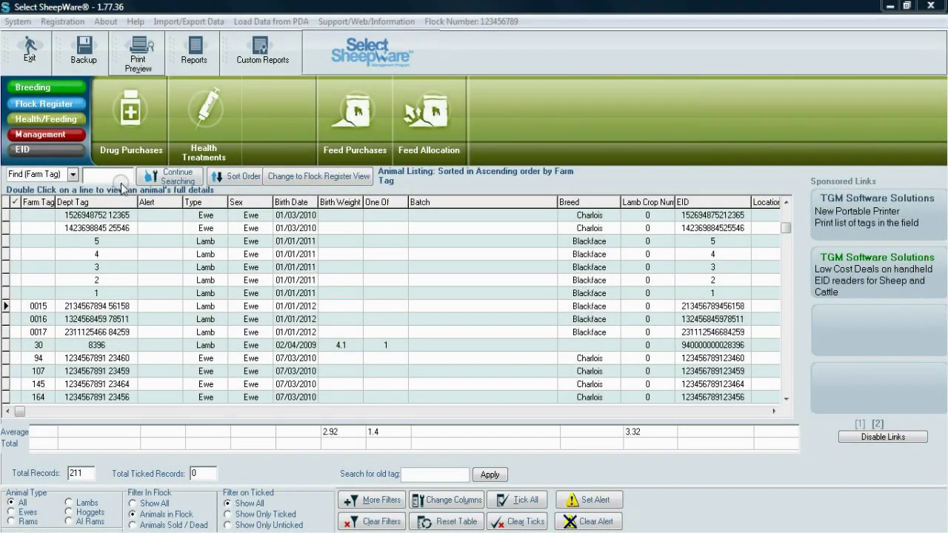
Find the animal with farm tag 1220 and start an individual health treatment for it
left_click(111, 175)
type("1220")
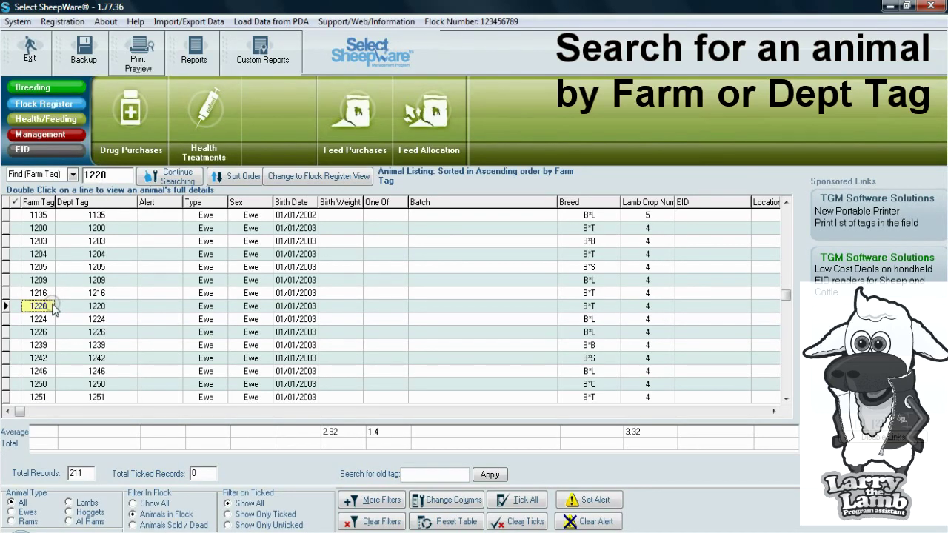
left_click(174, 152)
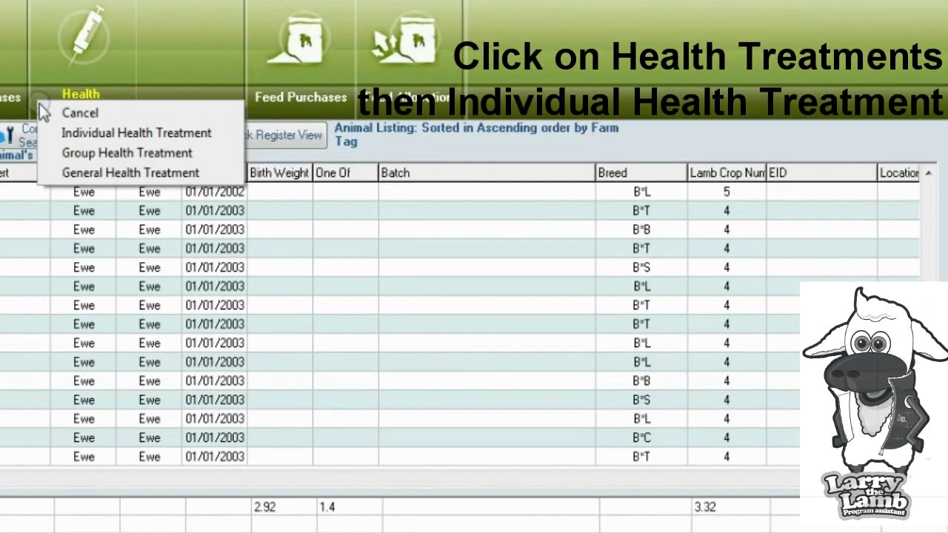
left_click(50, 135)
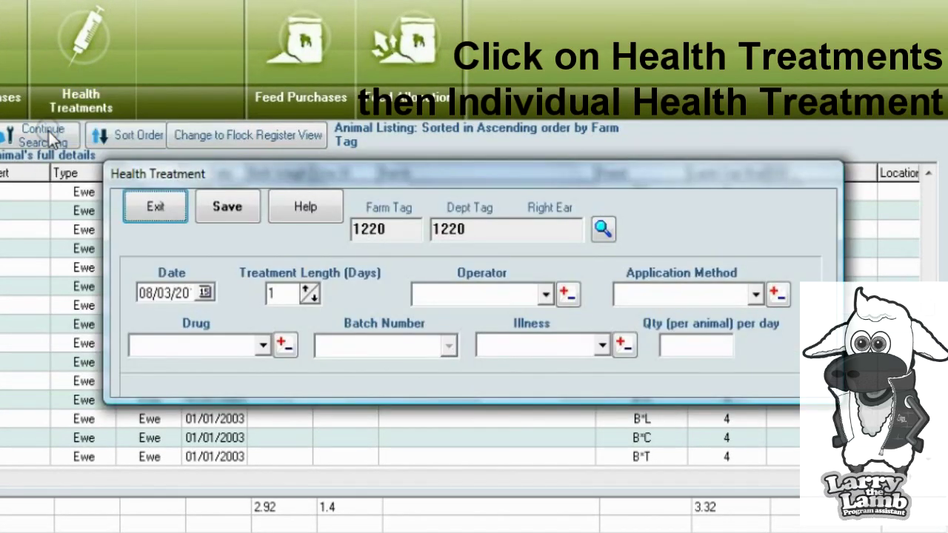
Set the treatment date to 08/03/2013 and the treatment length to 3 days
left_click(205, 292)
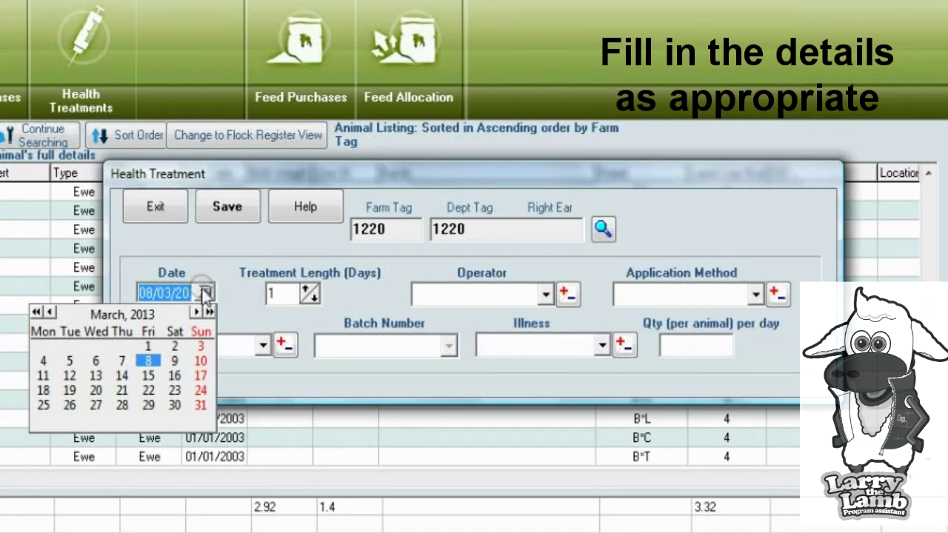
left_click(156, 362)
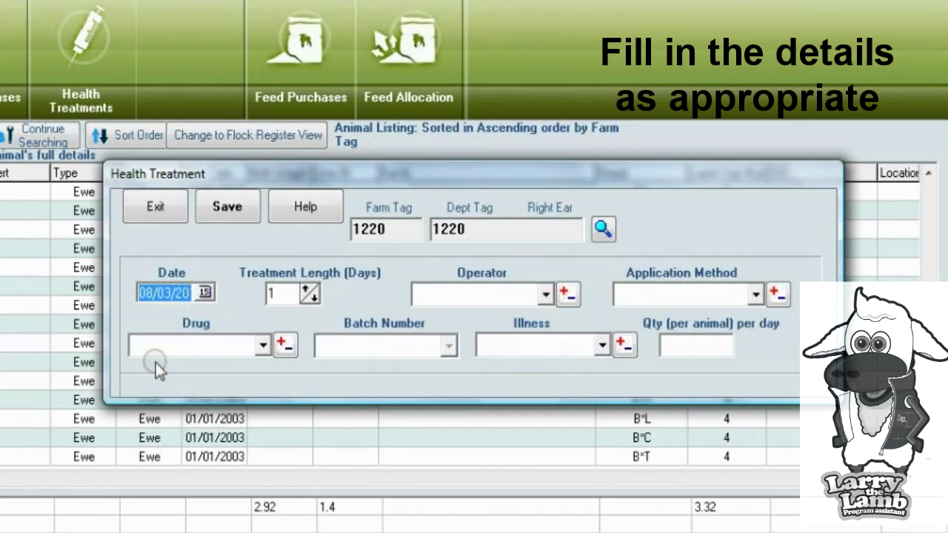
left_click(308, 290)
left_click(307, 289)
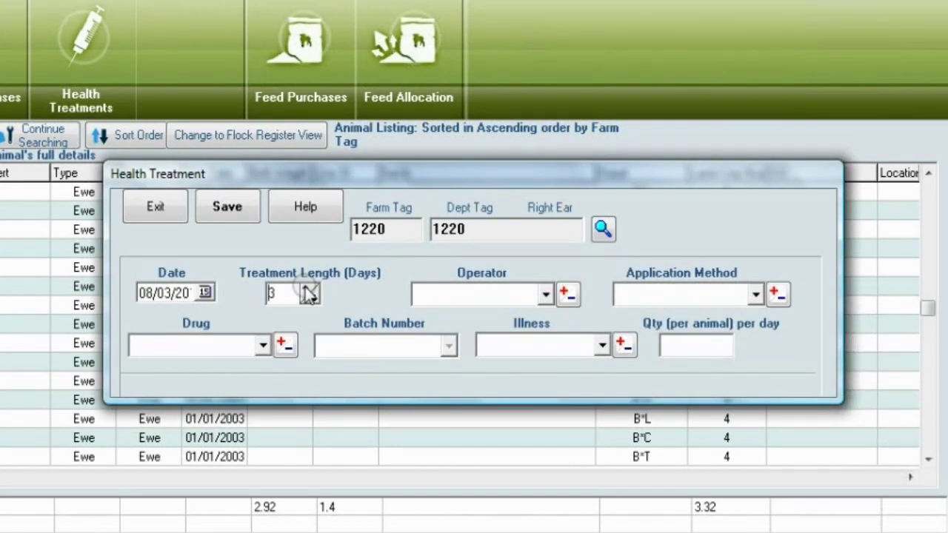
Choose Farmer as the treatment's operator and injection as the application method
left_click(546, 294)
left_click(520, 320)
left_click(755, 293)
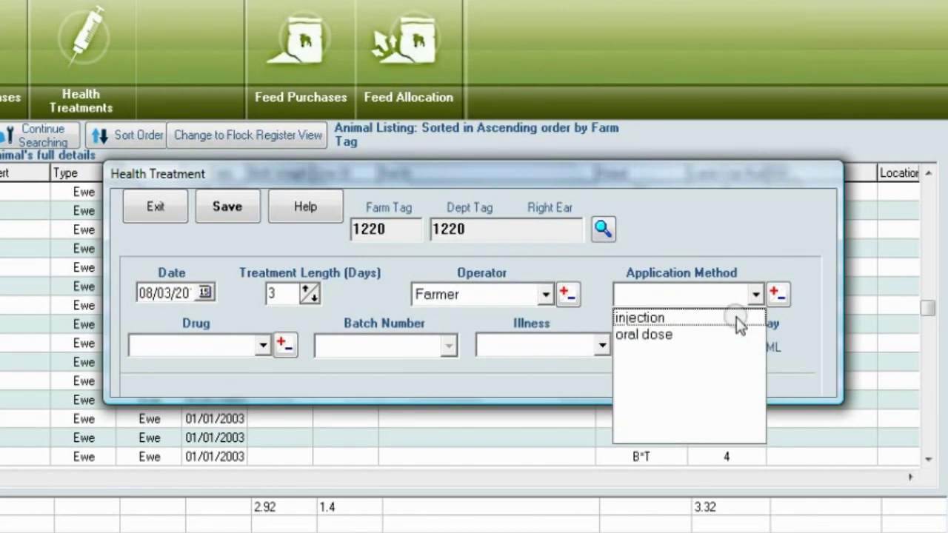
left_click(736, 317)
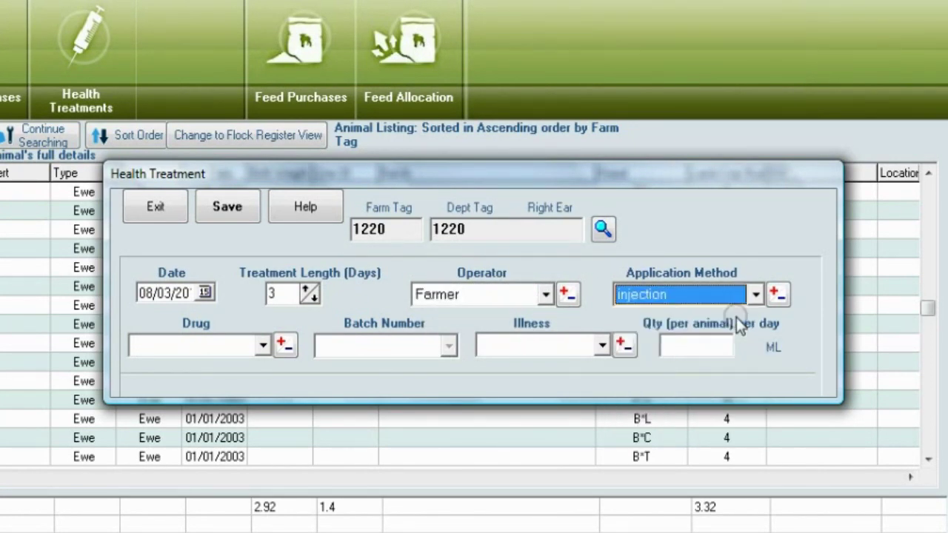
Choose PENICILLIN as the treatment drug, taken from batch number 15489/13
left_click(264, 345)
left_click(241, 366)
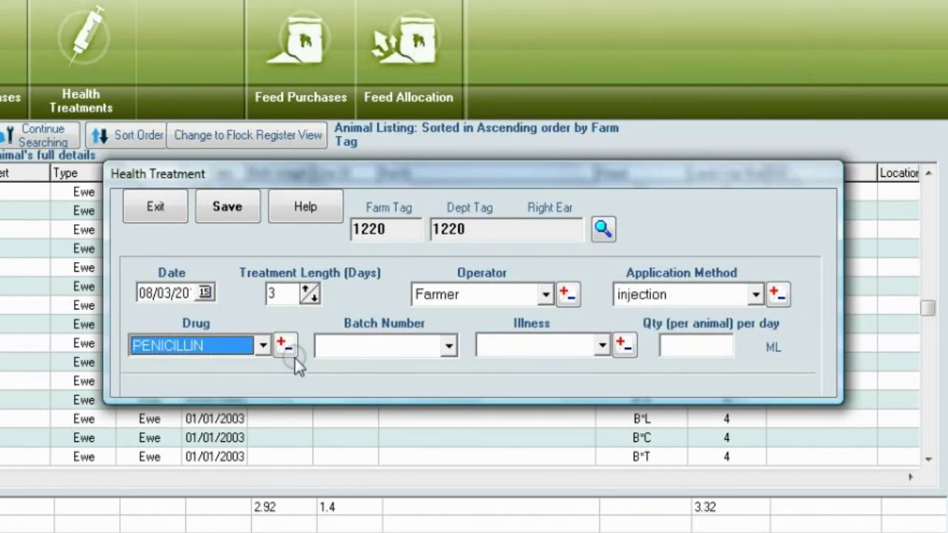
left_click(448, 347)
left_click(429, 370)
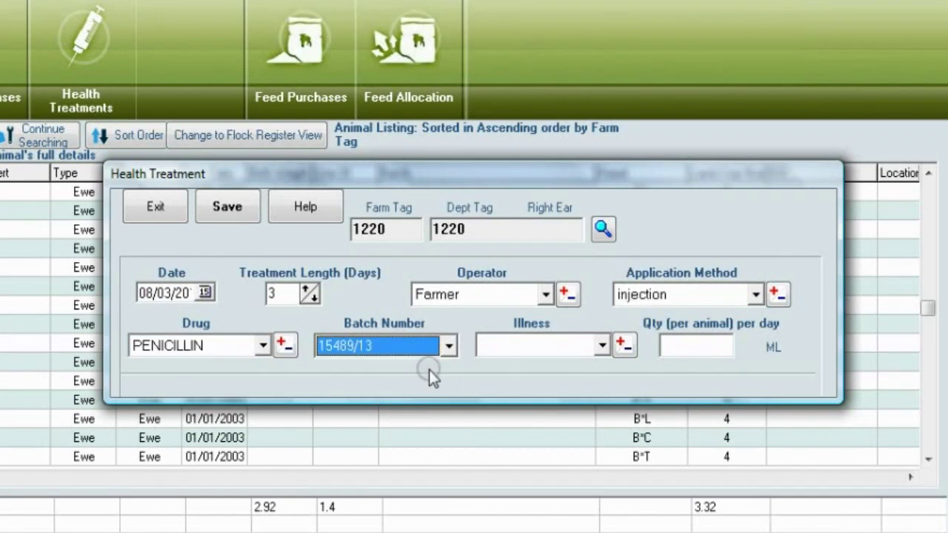
Set the illness to sore feet and the daily quantity per animal to 10 ML, and save the health treatment
left_click(601, 346)
left_click(574, 367)
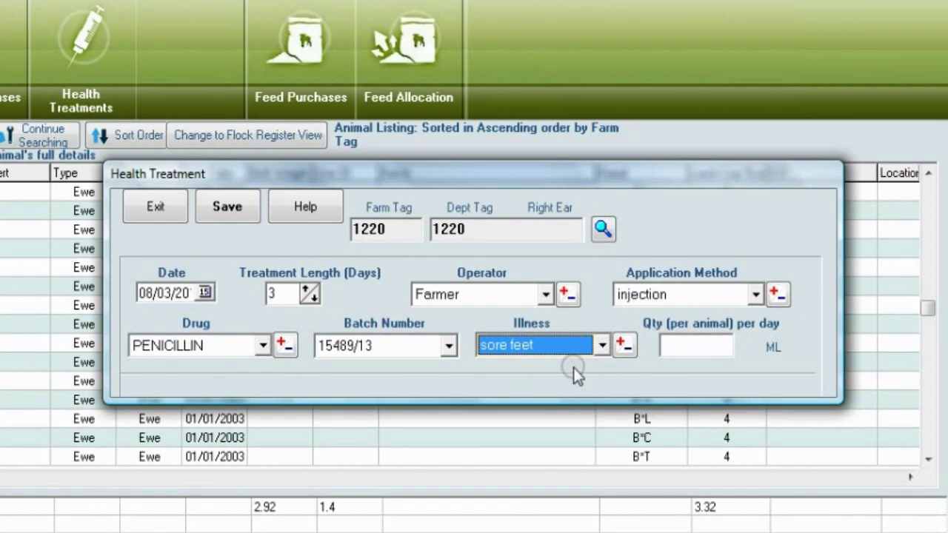
left_click(687, 345)
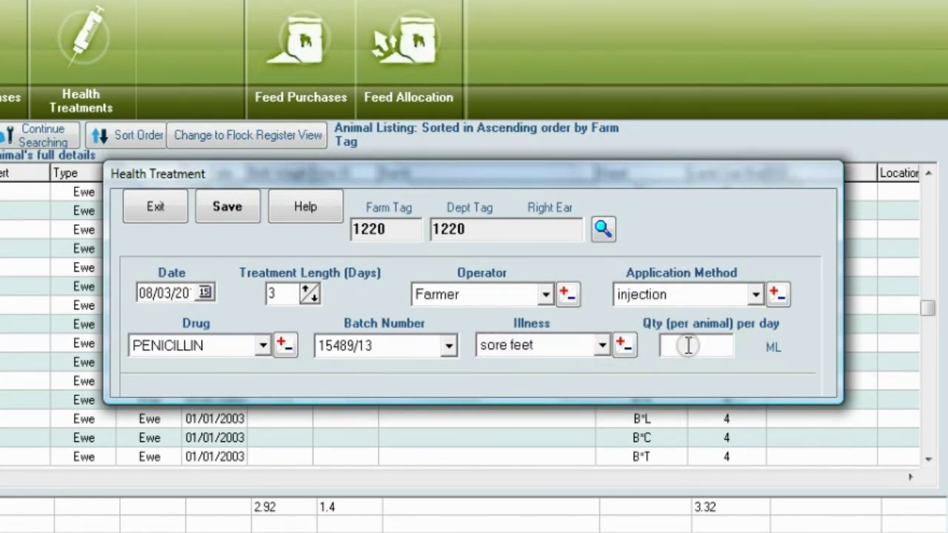
type("10")
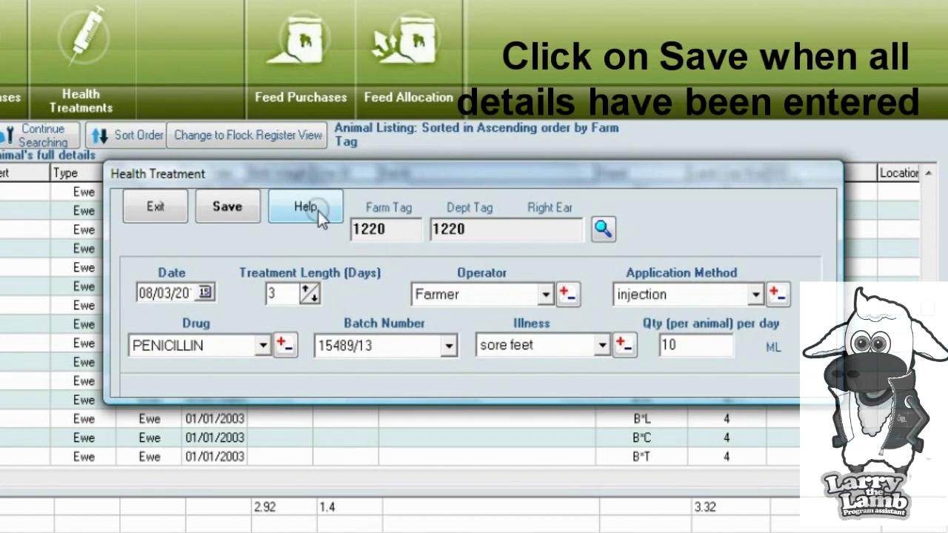
left_click(244, 209)
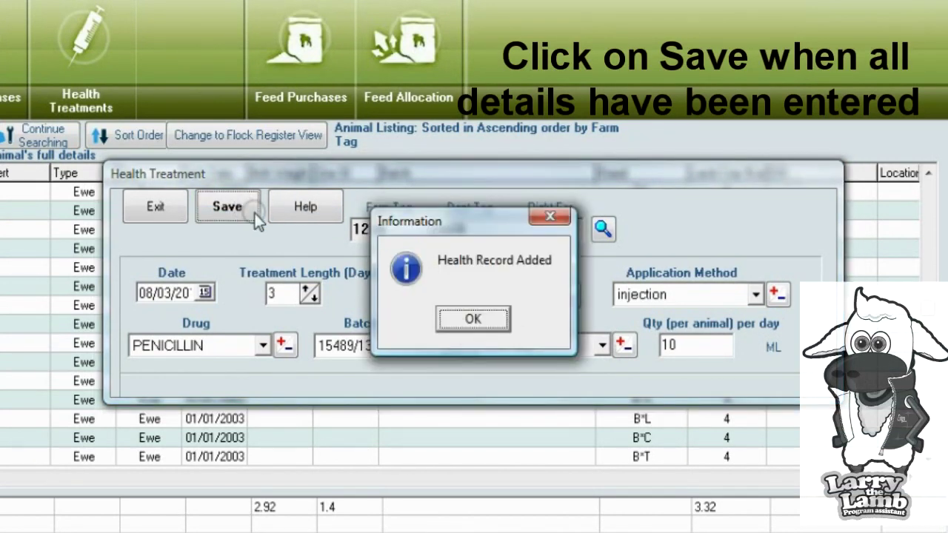
left_click(473, 320)
left_click(466, 234)
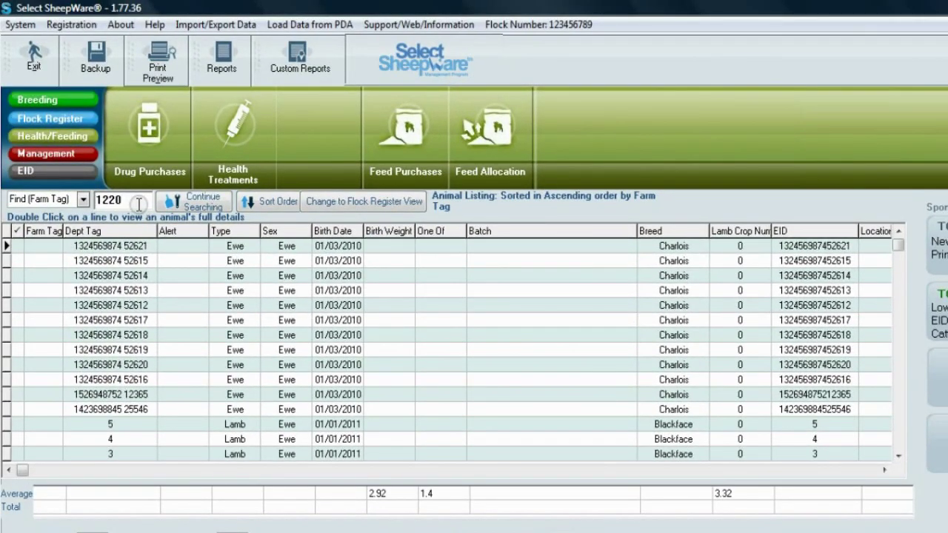
Find animal 1220 by farm tag and examine the health treatments on its record card
key("Return")
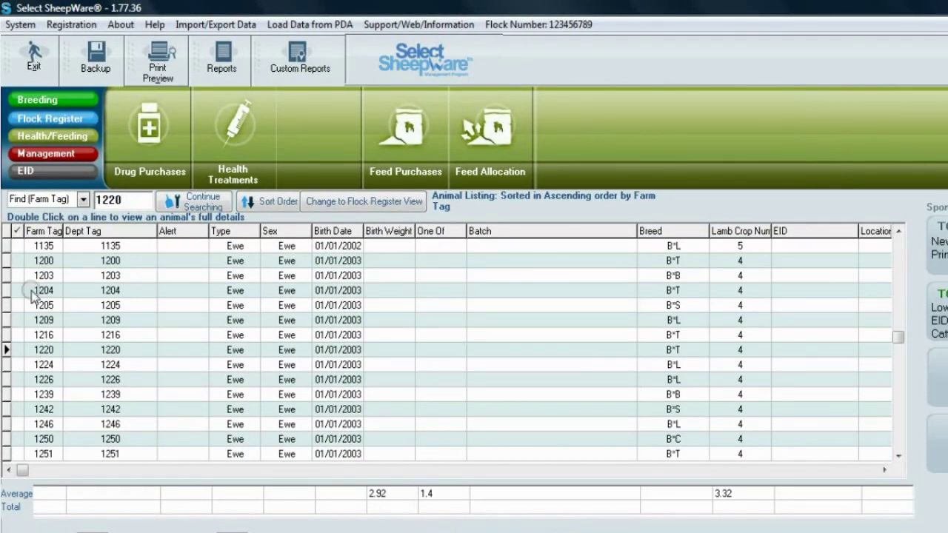
double_click(41, 353)
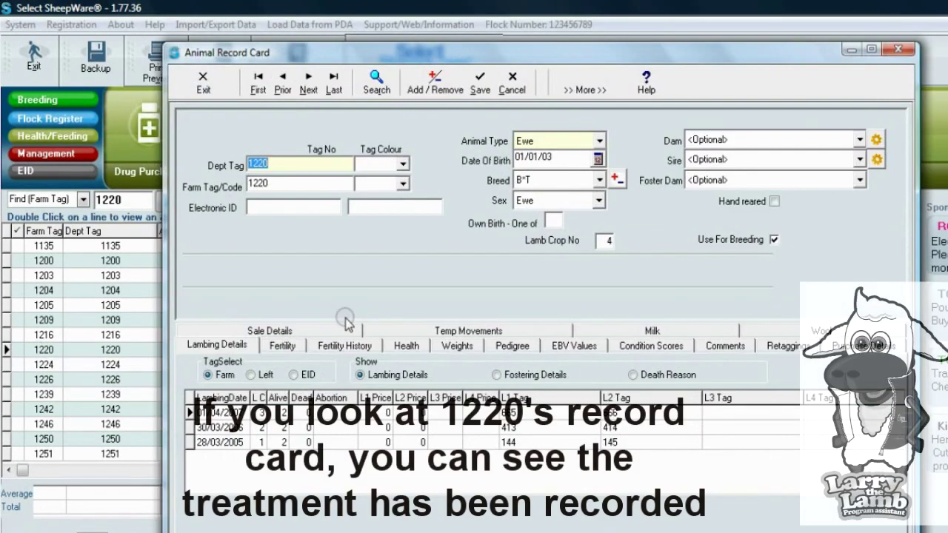
left_click(400, 348)
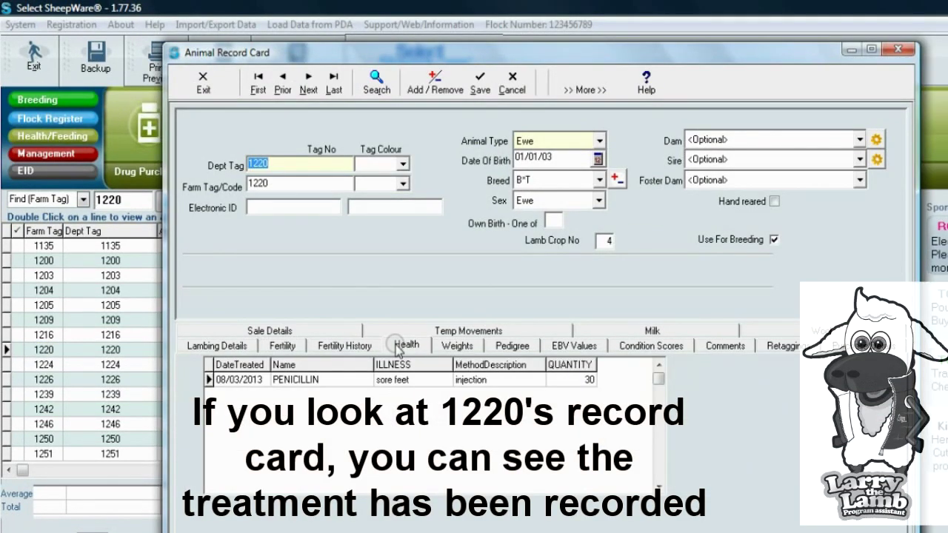
left_click(345, 381)
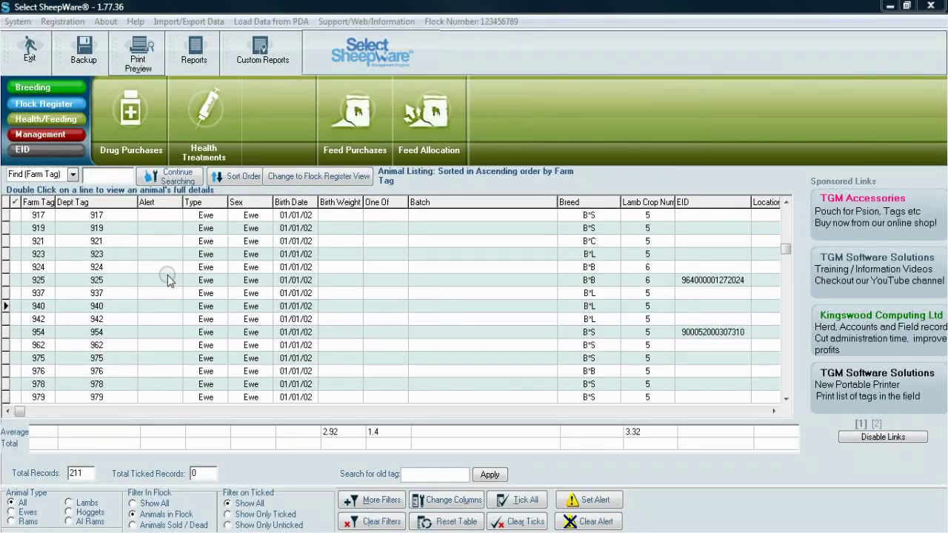
Tick the ewes with farm tags 921, 923, 924, 925, 954, 975 and 976 in the animal listing
left_click(16, 241)
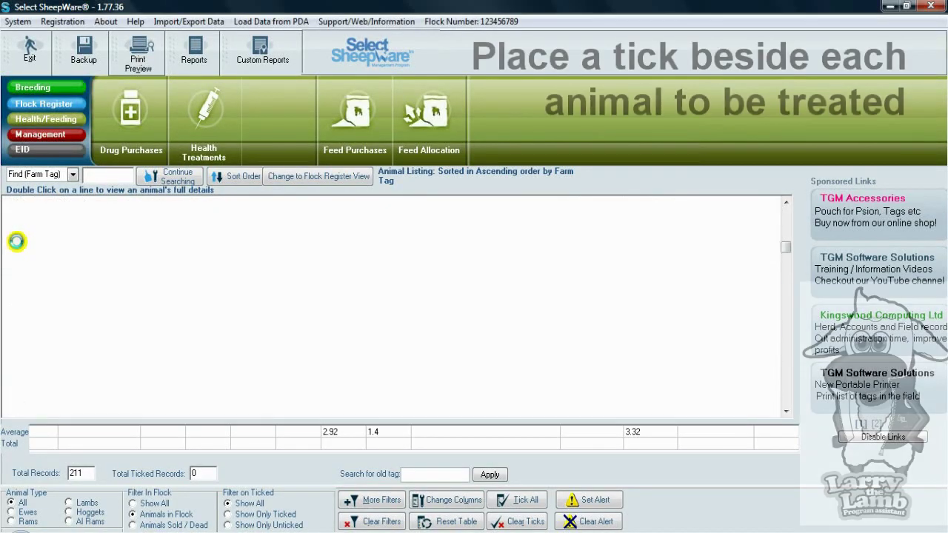
left_click(15, 254)
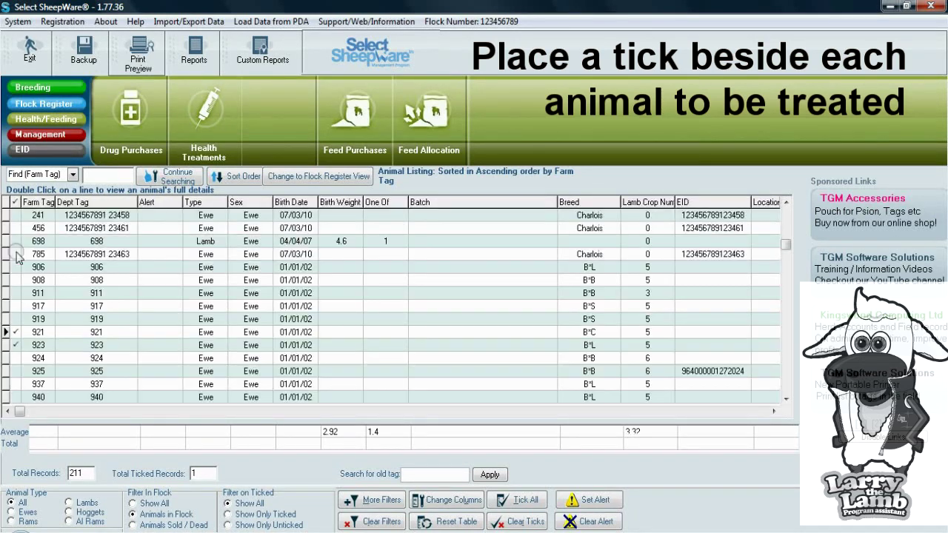
left_click(15, 267)
left_click(16, 279)
left_click(16, 332)
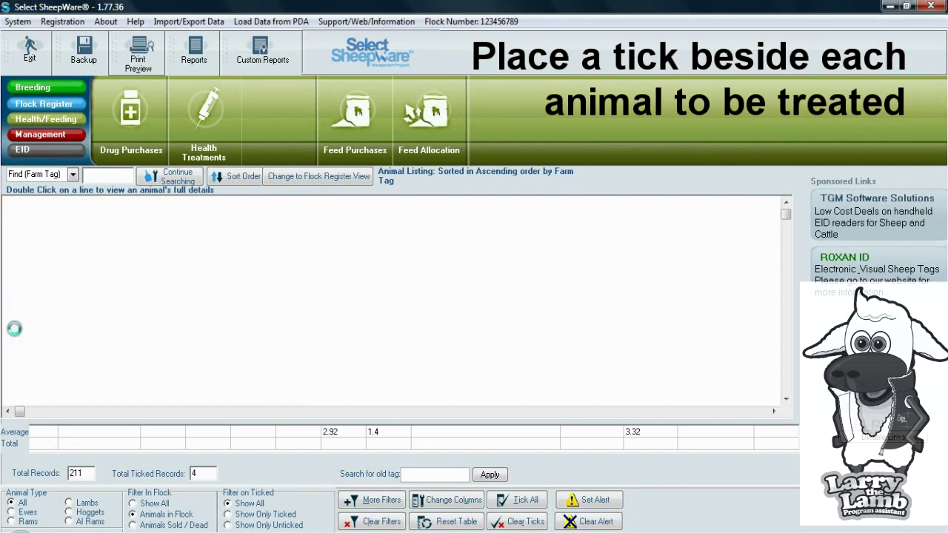
left_click(15, 358)
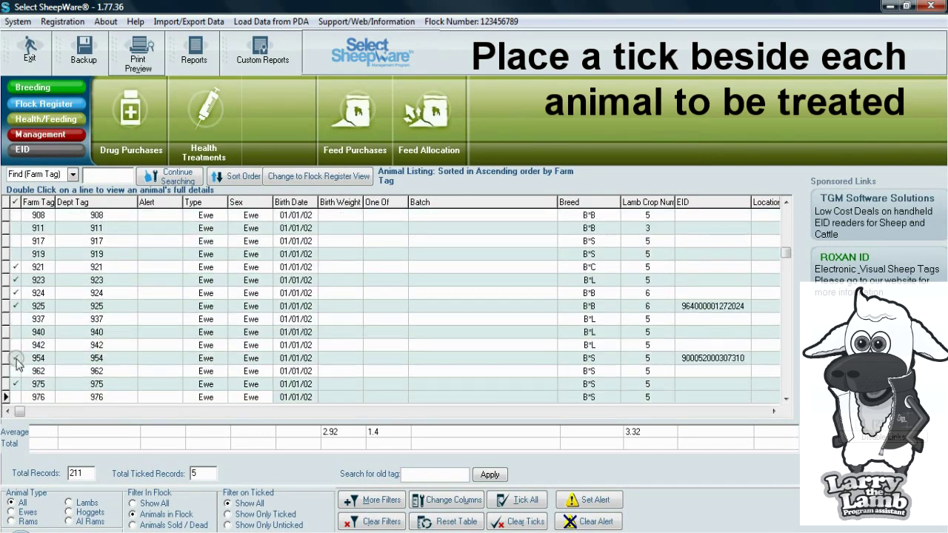
left_click(16, 372)
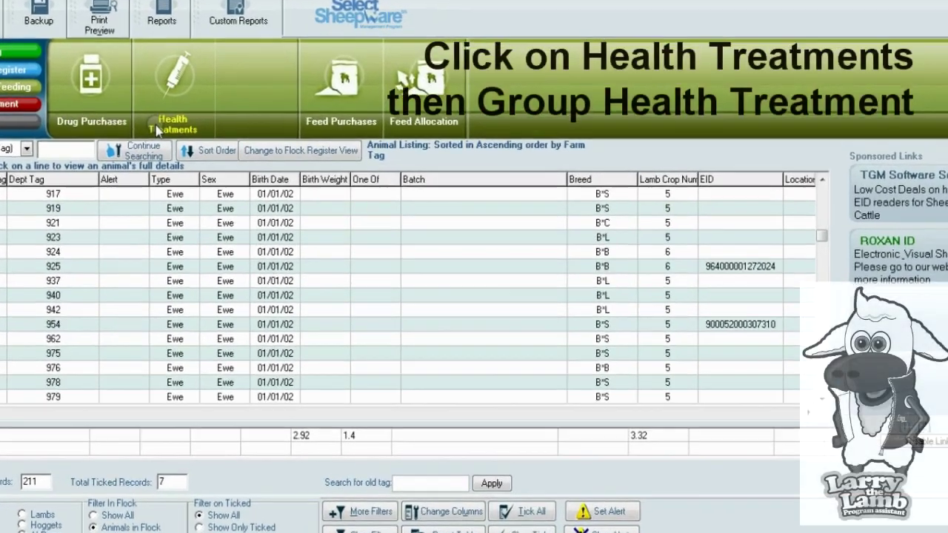
Start a group health treatment for the ticked animals and date it 11 March 2013
left_click(190, 154)
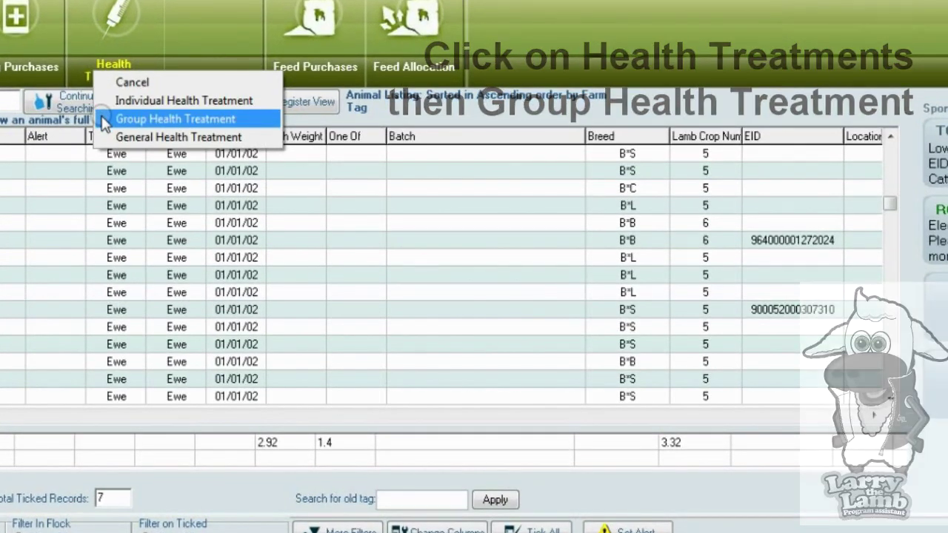
left_click(103, 120)
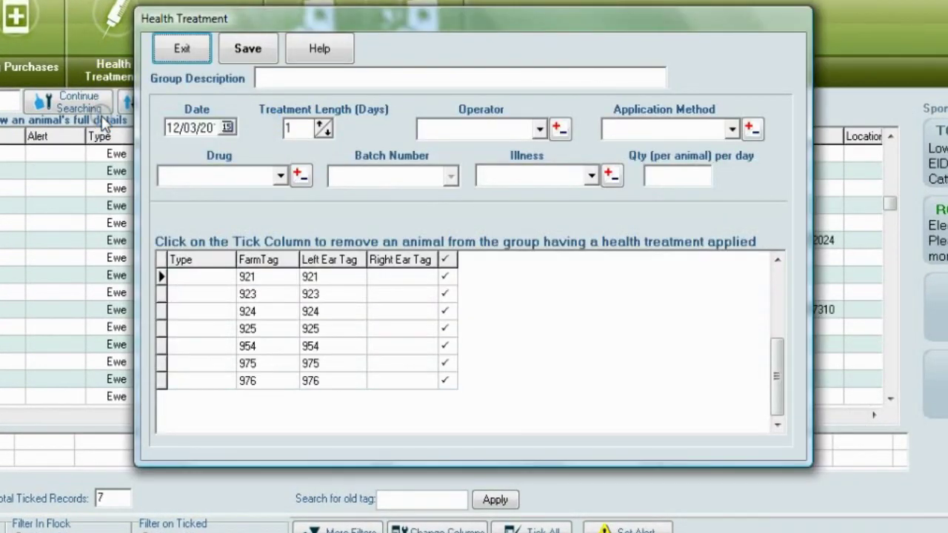
left_click(227, 128)
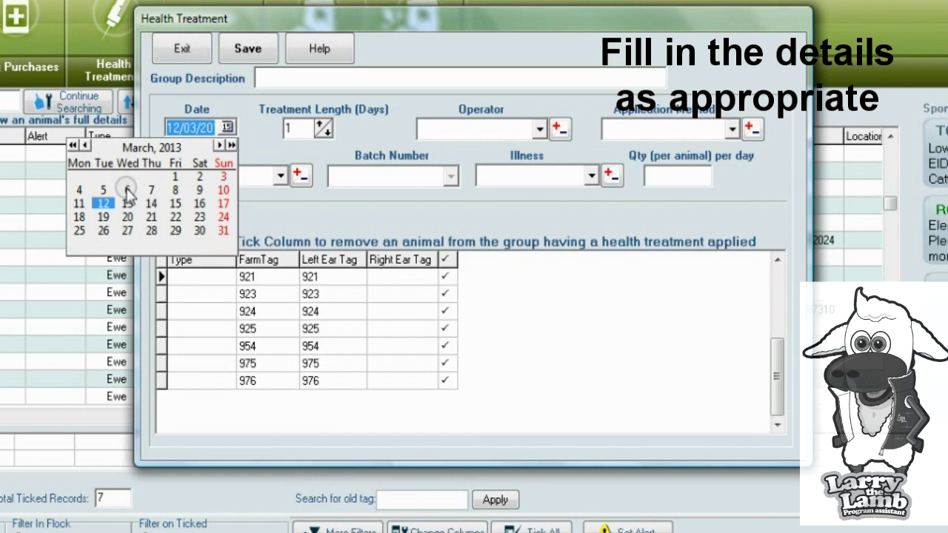
left_click(79, 203)
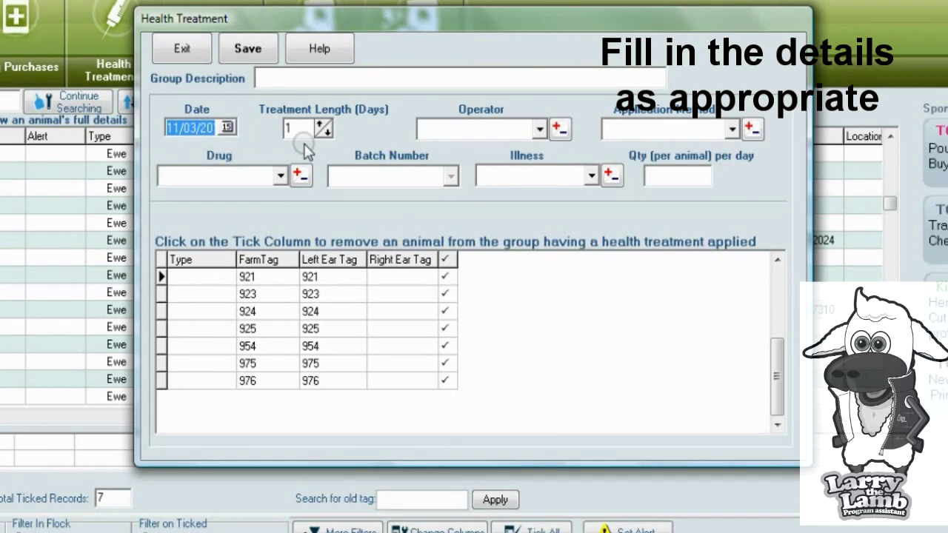
Set the group treatment's operator to Farmer and its application method to injection
left_click(514, 127)
left_click(482, 148)
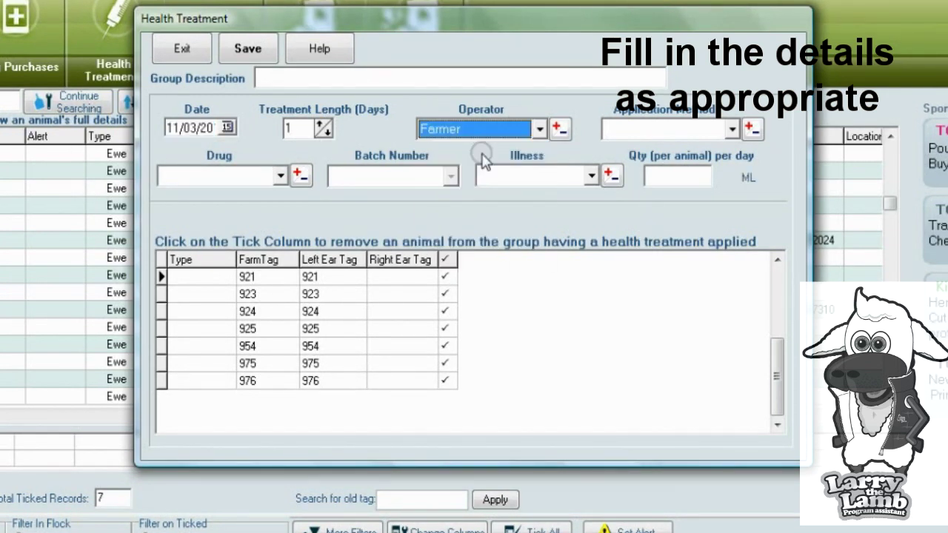
left_click(730, 129)
left_click(636, 151)
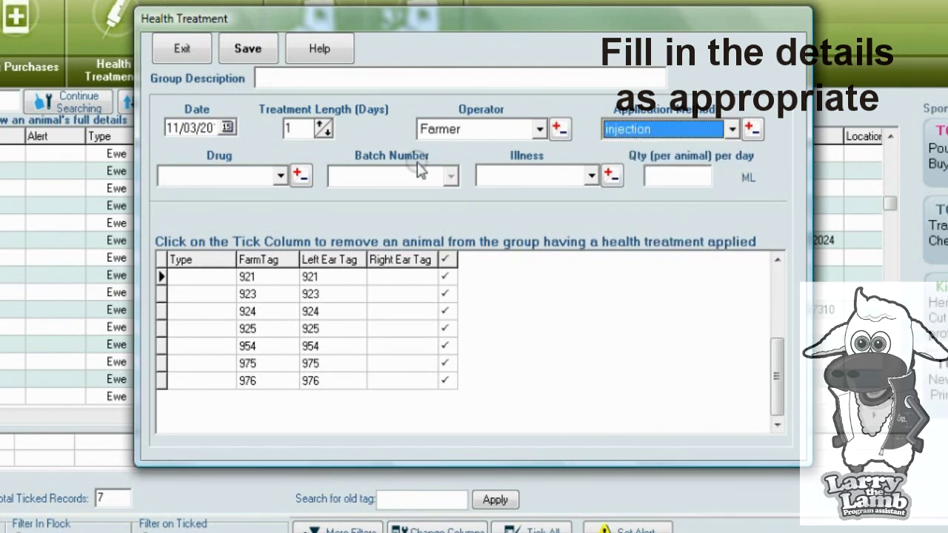
Choose PENICILLIN from batch number 15489/13 as the drug for the group treatment
left_click(280, 175)
left_click(215, 192)
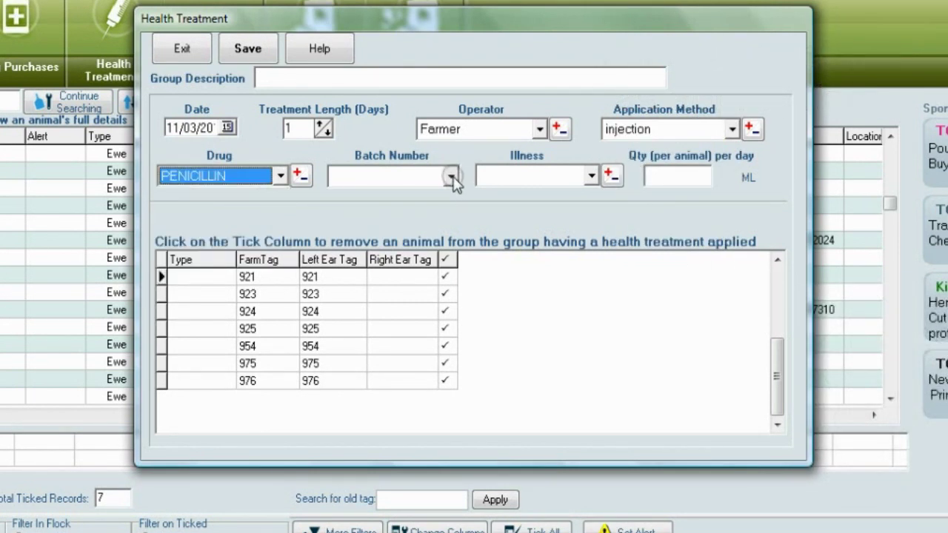
left_click(451, 178)
left_click(429, 197)
Set the group's illness to sore feet and the daily quantity per animal to 5 ML, and save the group treatment
left_click(591, 175)
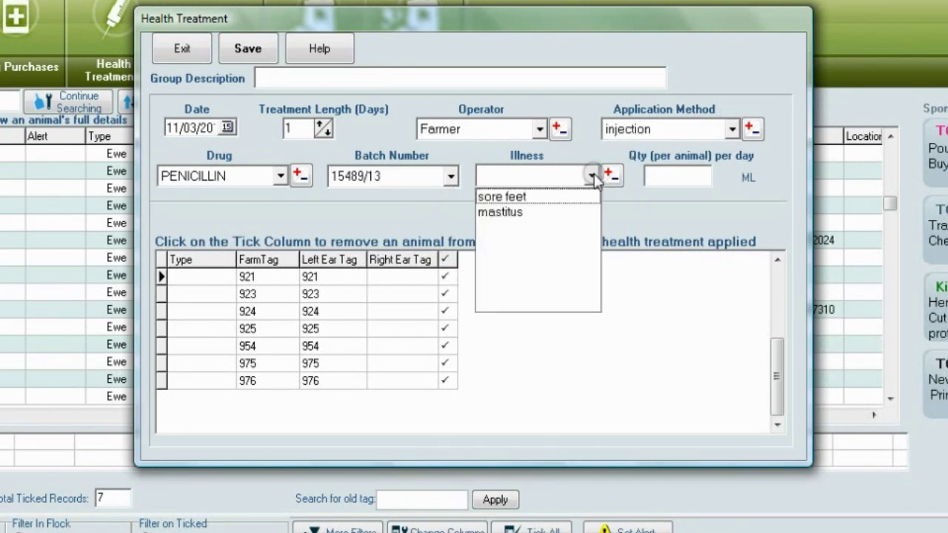
left_click(560, 197)
left_click(667, 178)
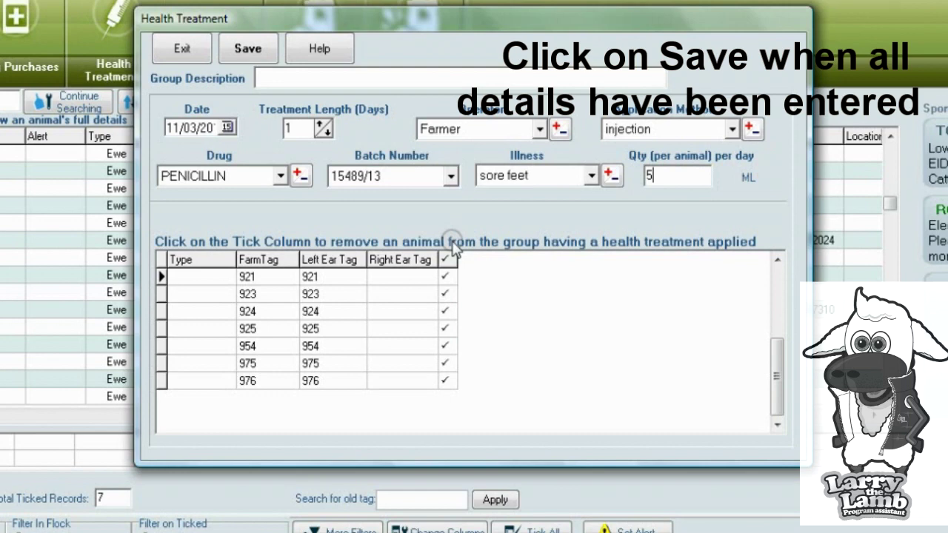
left_click(248, 48)
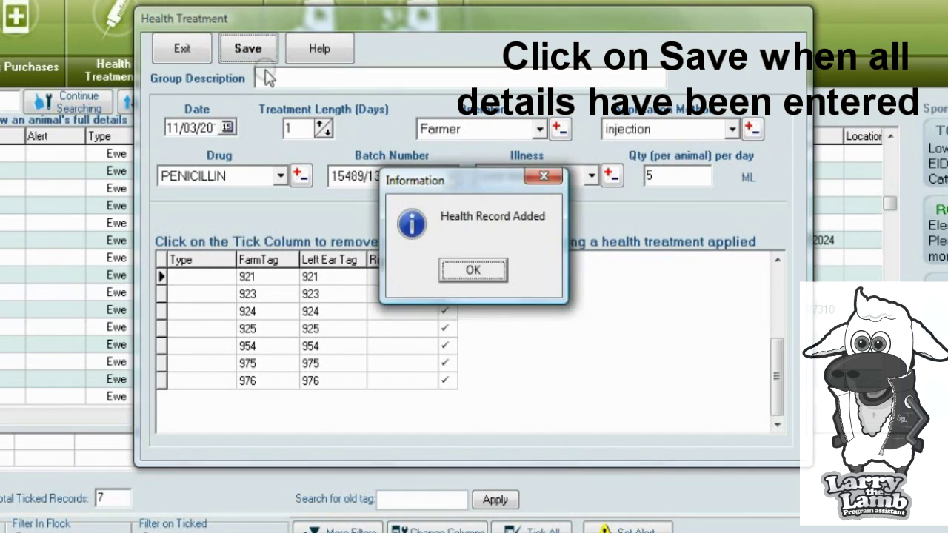
left_click(452, 271)
left_click(452, 298)
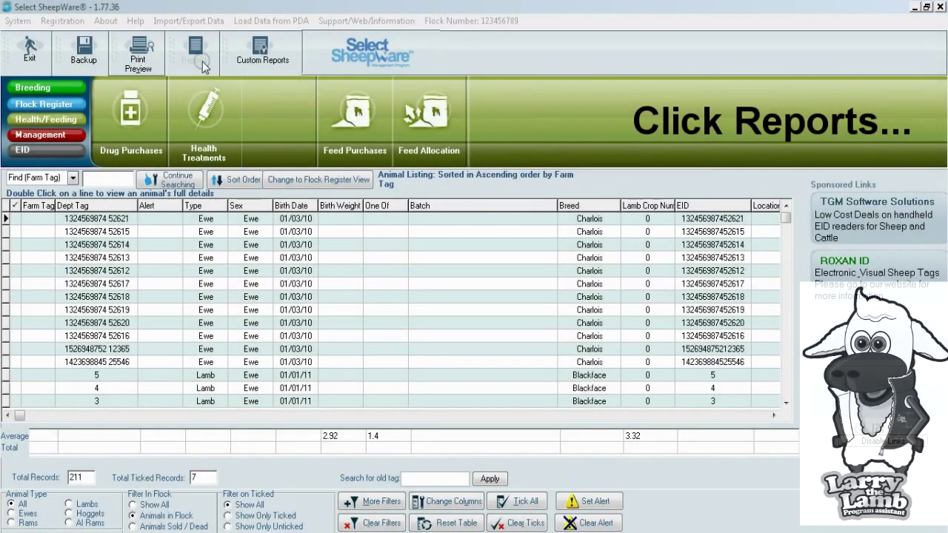
Run the condensed veterinary health report for 11/03/12 to 12/03/13, review its treatment lines and close it
left_click(202, 64)
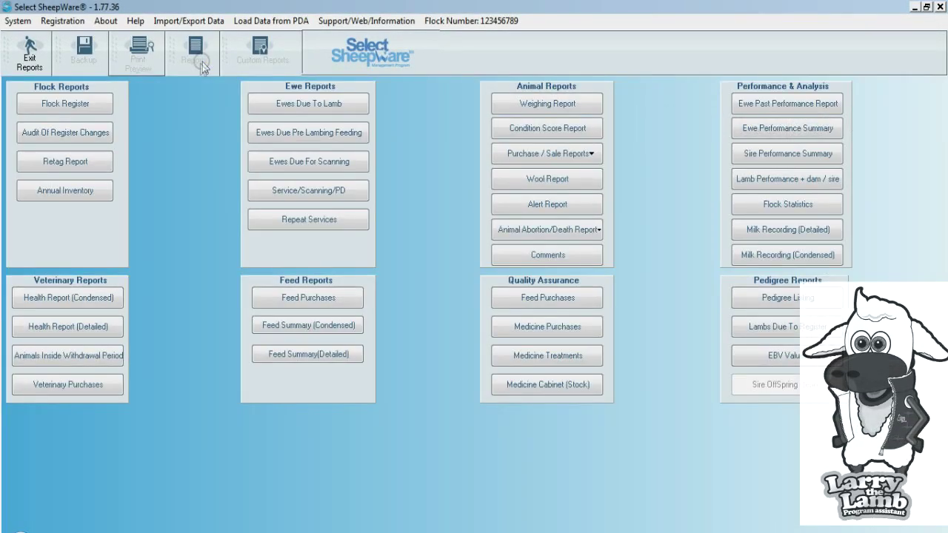
left_click(113, 299)
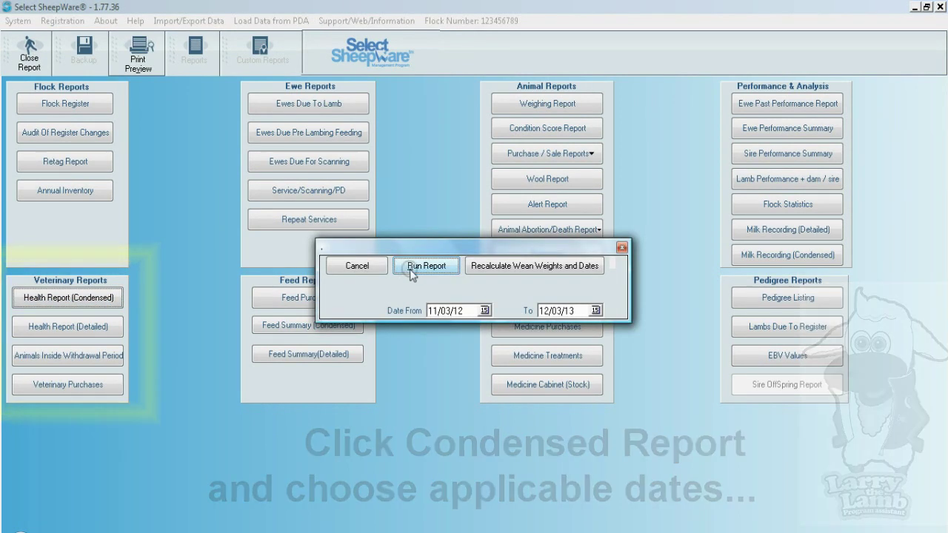
left_click(410, 269)
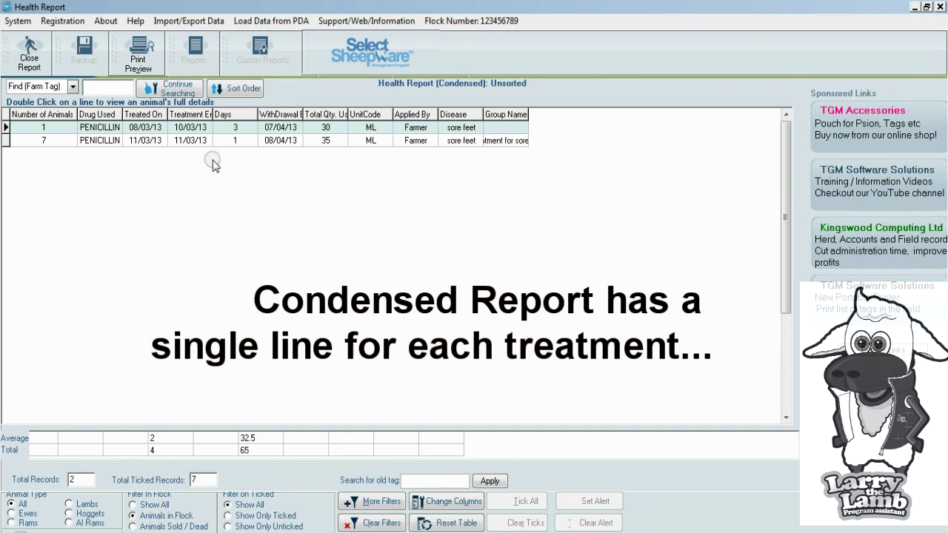
left_click(43, 71)
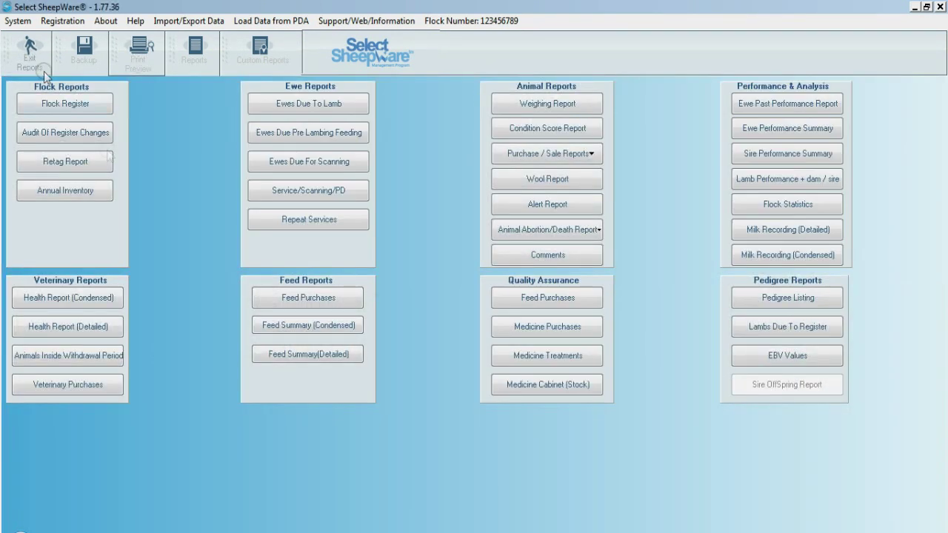
Run the detailed health report for 11/03/12 to 12/03/13, review the line for each treated animal and close it
left_click(88, 326)
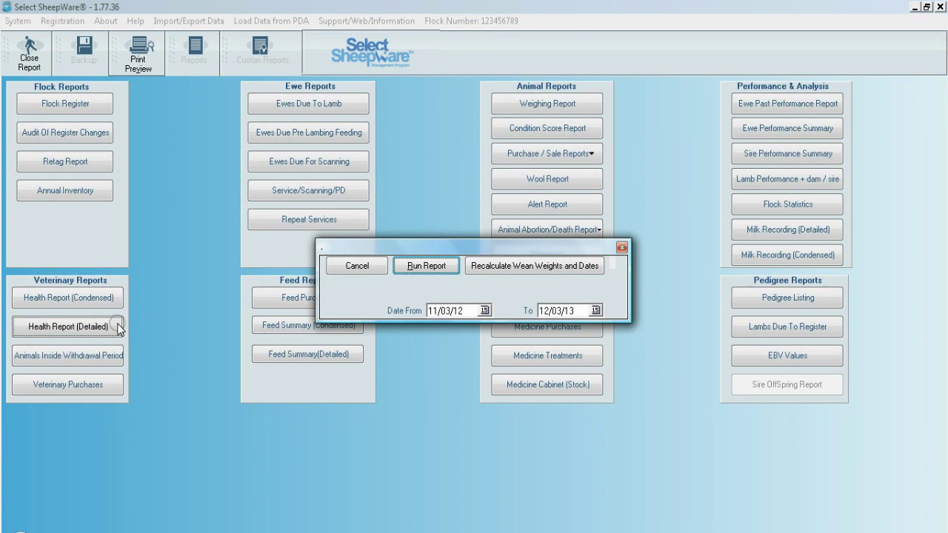
left_click(400, 270)
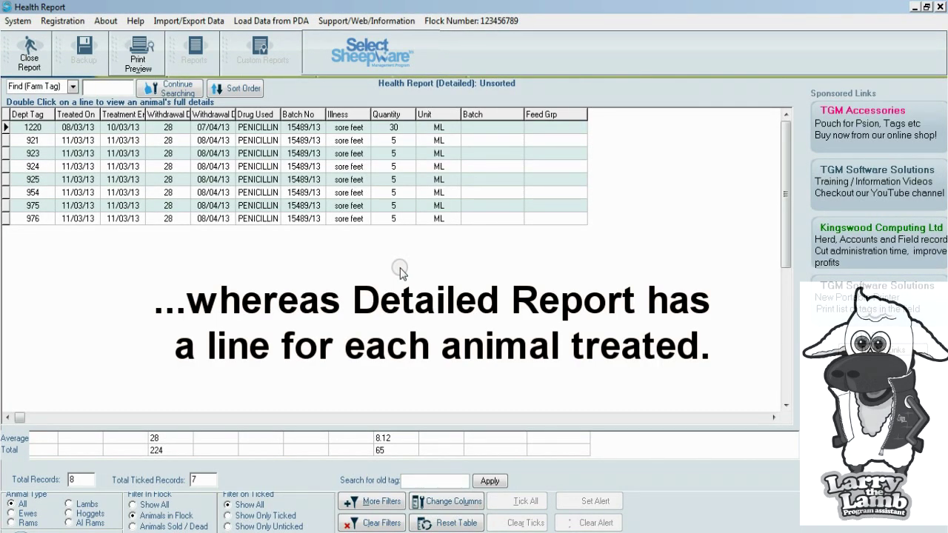
left_click(22, 65)
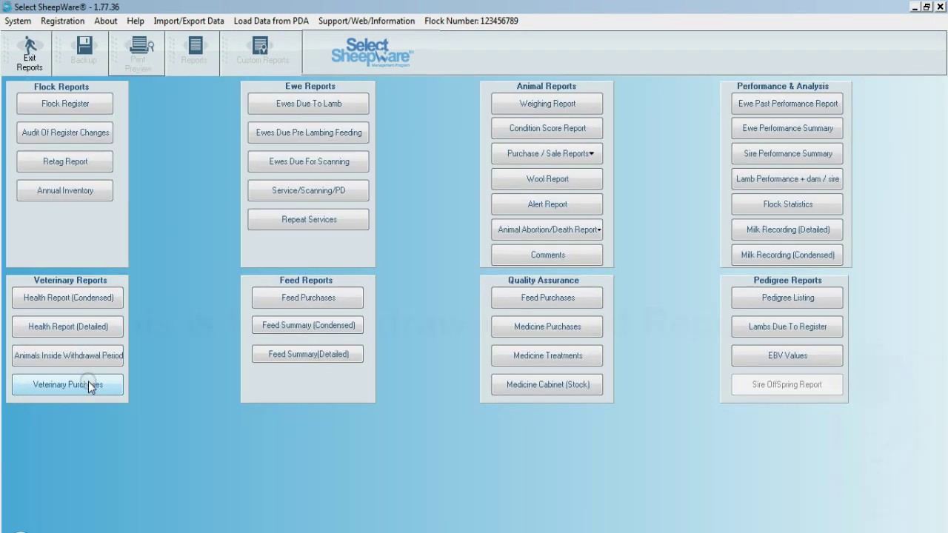
Review the report of animals inside the withdrawal period and close it
left_click(88, 356)
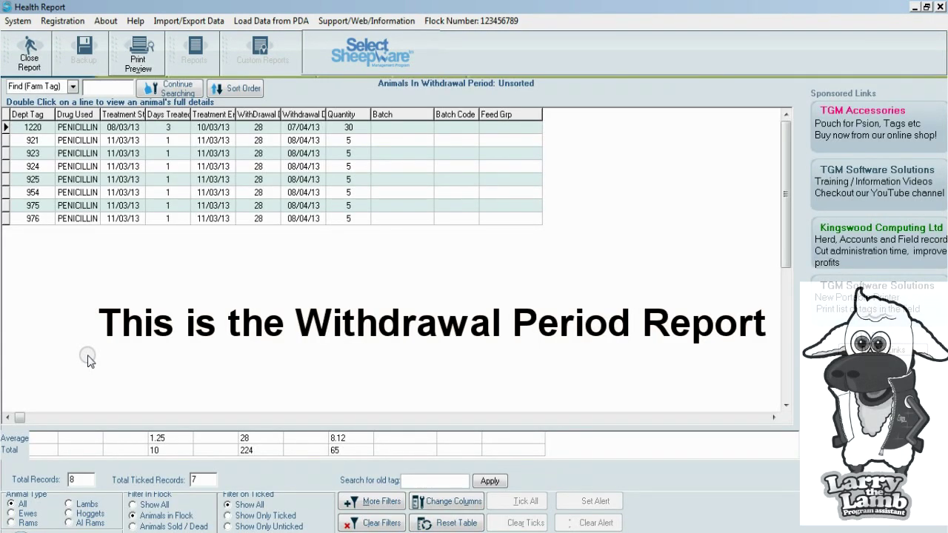
left_click(23, 67)
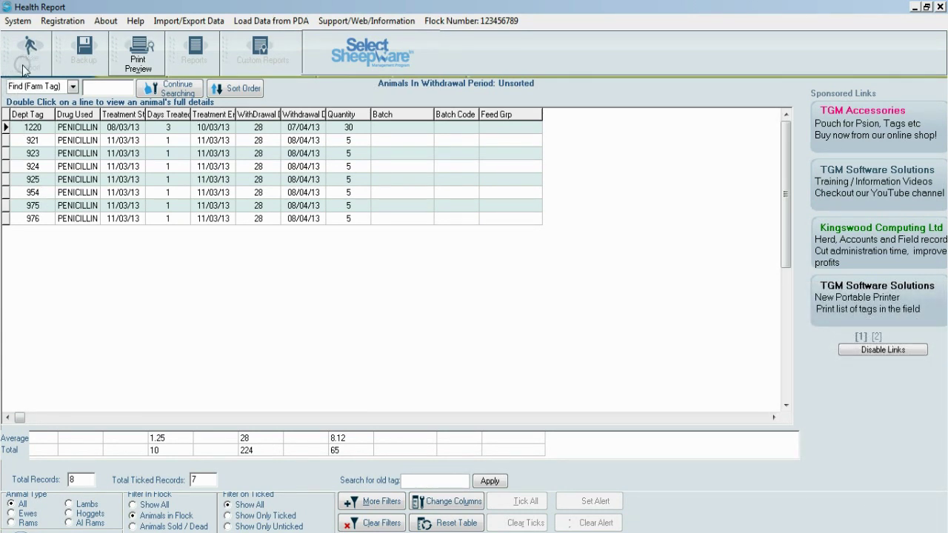
left_click(73, 359)
Run the veterinary purchases report for 11/03/12 to 12/03/13, examine the medicine batch and expiry details, and close it
left_click(105, 387)
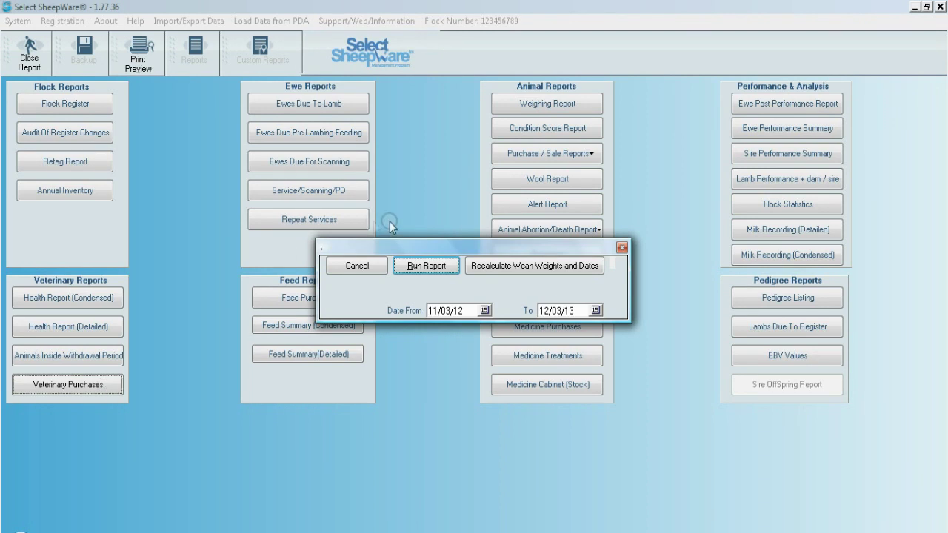
left_click(406, 265)
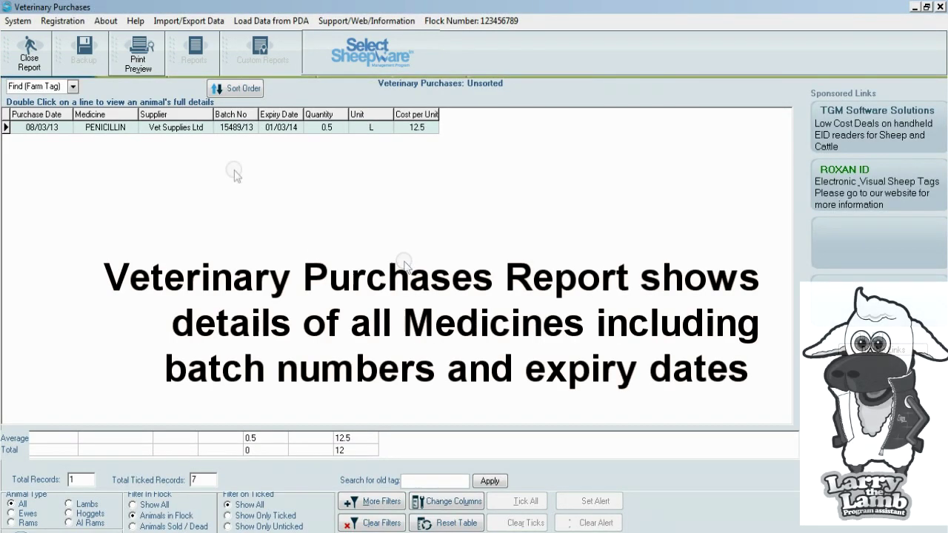
left_click(30, 67)
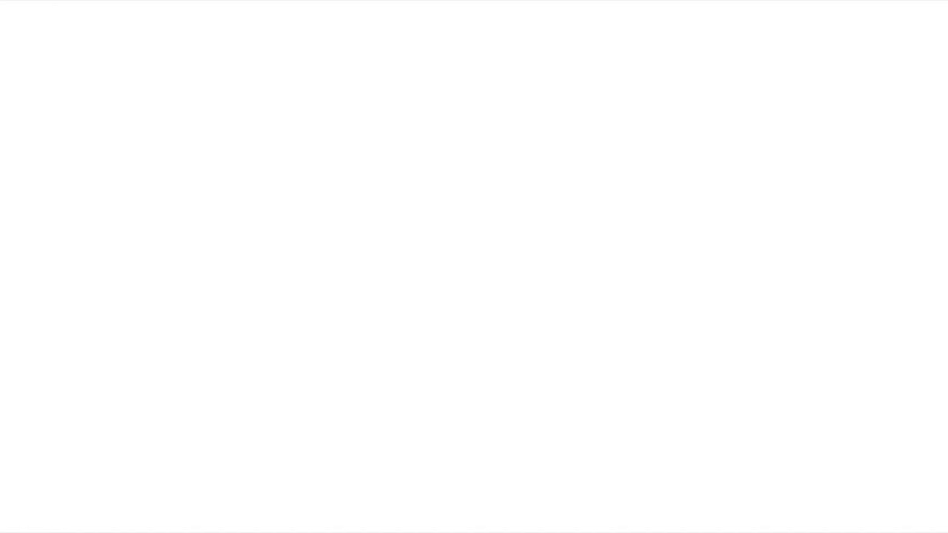